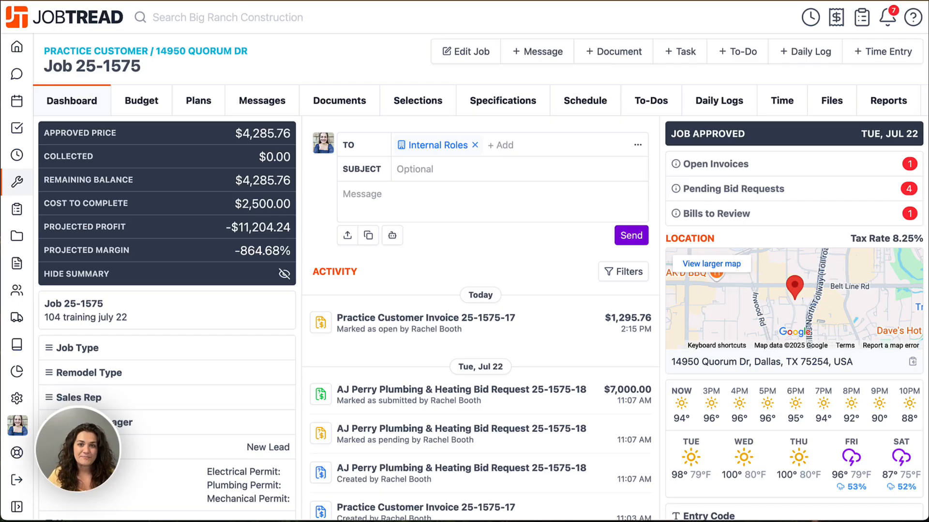
- From the job's documents, open the $4,285.76 draft customer invoice and add a new payment, opening its payment method choices
left_click(337, 107)
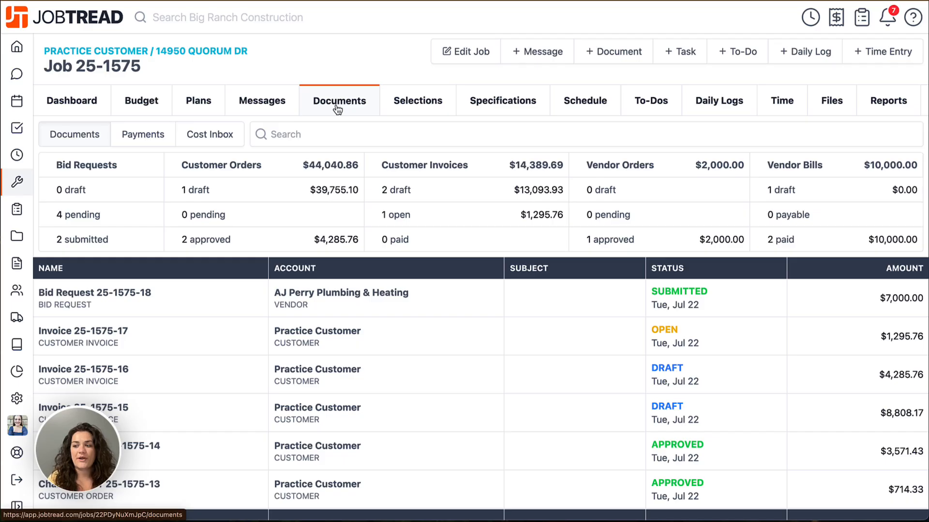
left_click(212, 366)
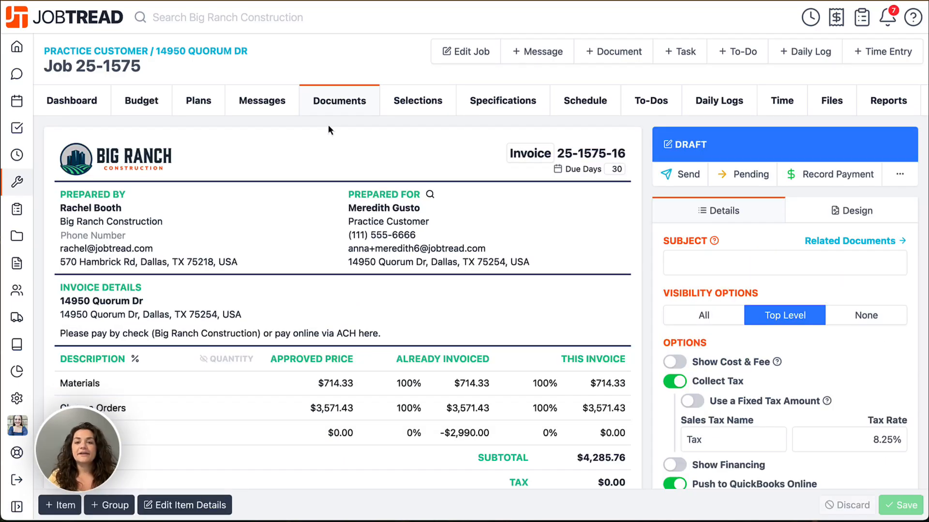
left_click(842, 175)
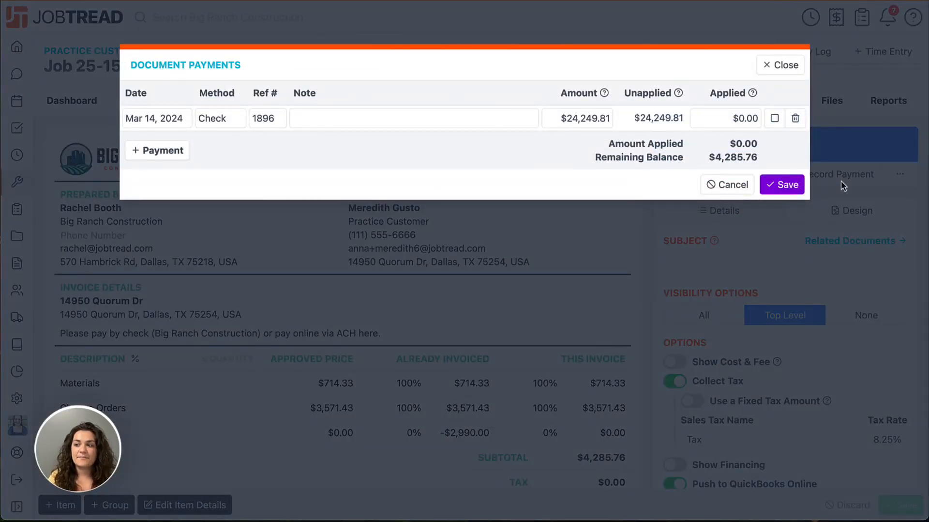
left_click(184, 159)
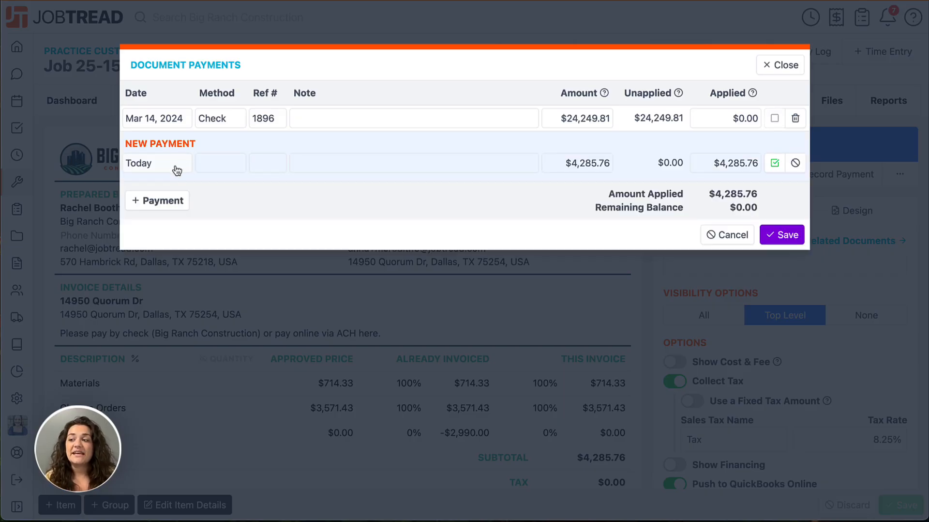
left_click(206, 161)
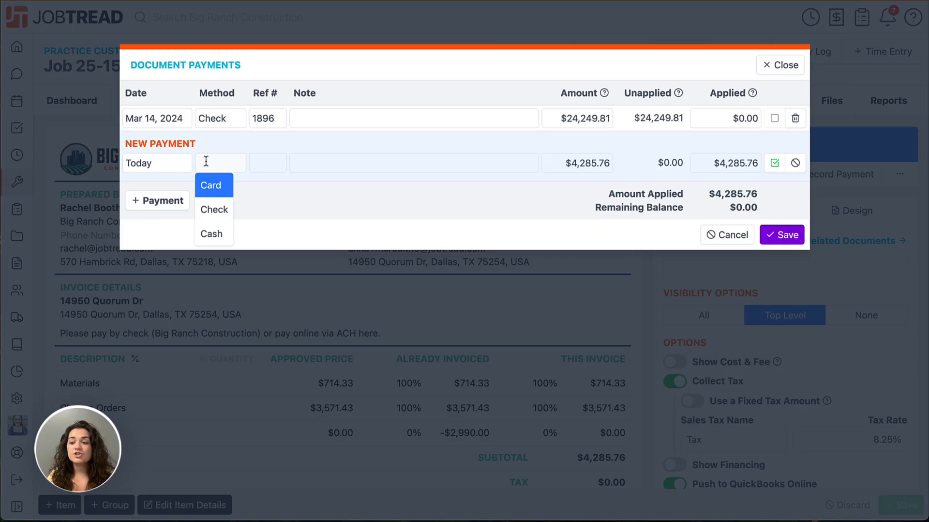
type("ACH")
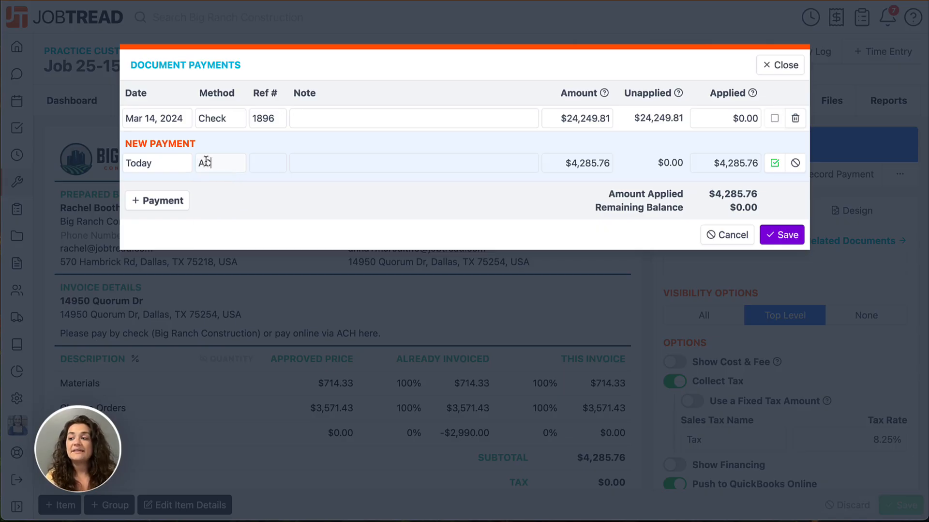
key("BackSpace")
key("BackSpace")
key("BackSpace")
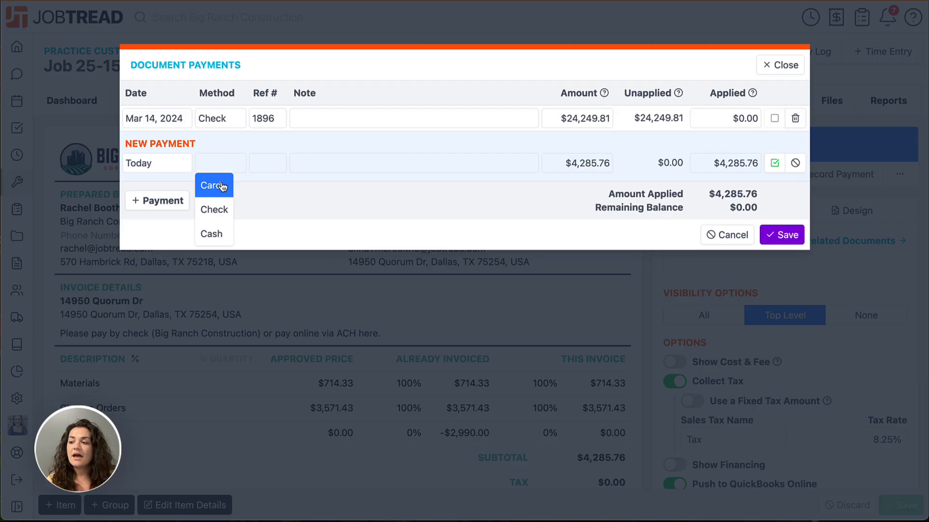
- Set the new payment's method to Check with reference number 1234 and save the payment
left_click(224, 211)
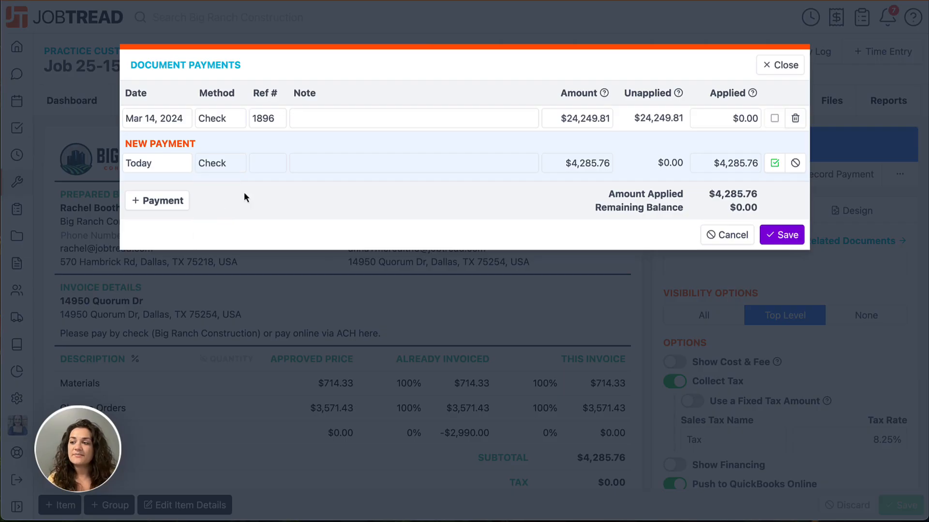
left_click(262, 171)
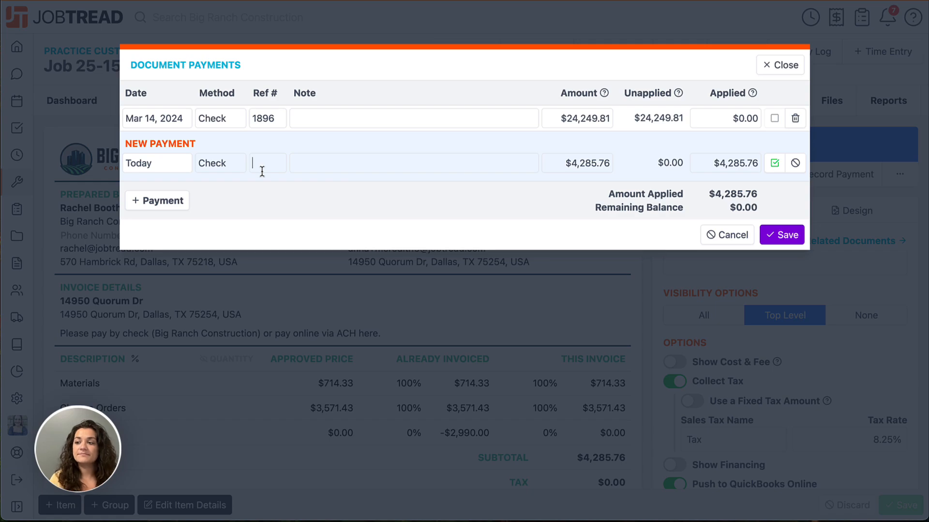
type("1234")
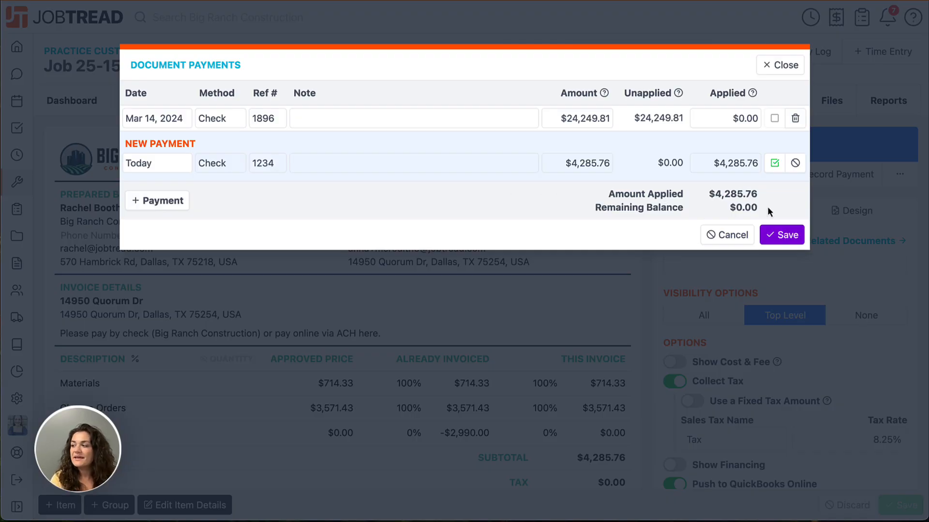
left_click(777, 236)
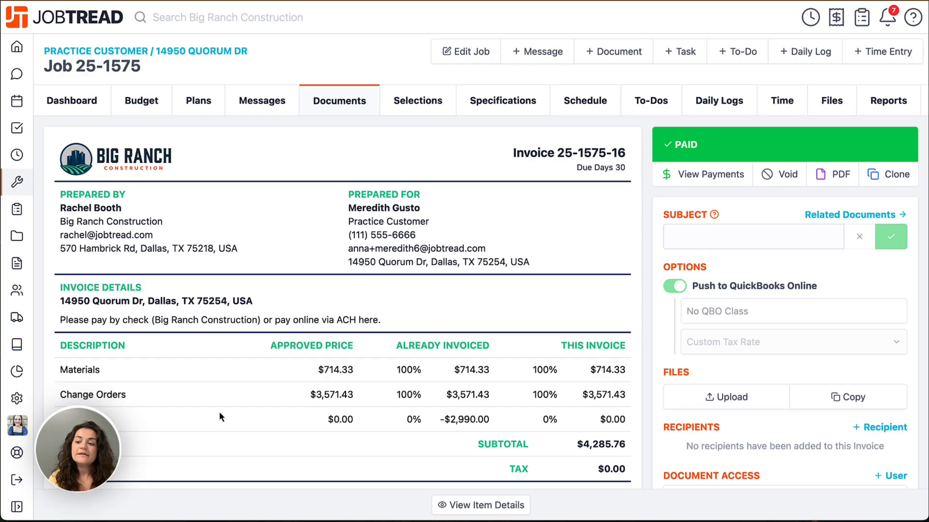
- Look through the organization's integration settings for the QuickBooks Online and Stripe payment integrations
left_click(17, 398)
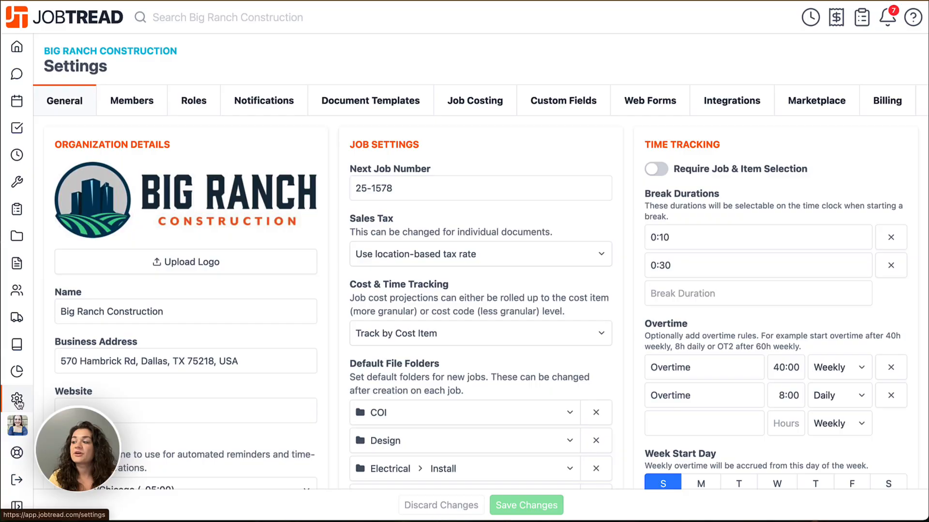
left_click(738, 110)
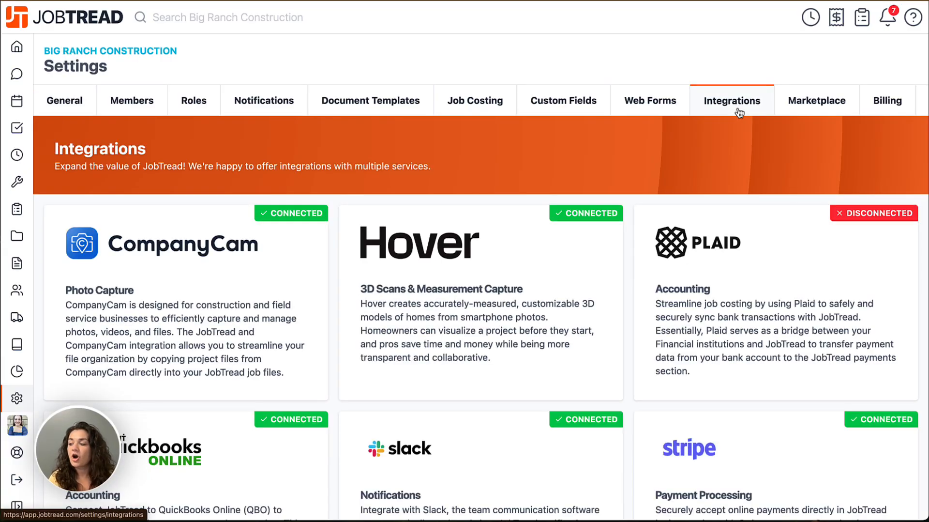
scroll(657, 244, "down", 3)
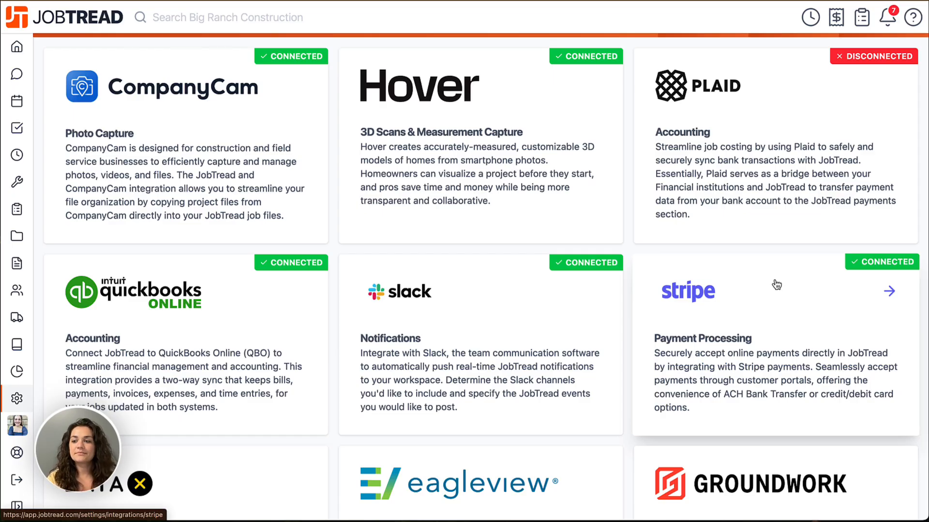
- Return to the Practice Customer job with the description "104 training july 22" and open its $8,808.17 draft invoice
left_click(17, 181)
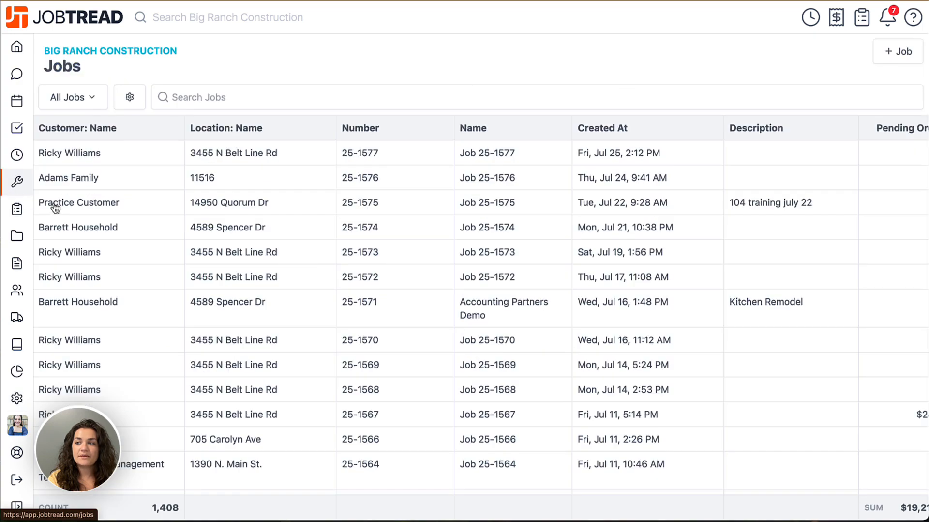
left_click(95, 212)
left_click(341, 111)
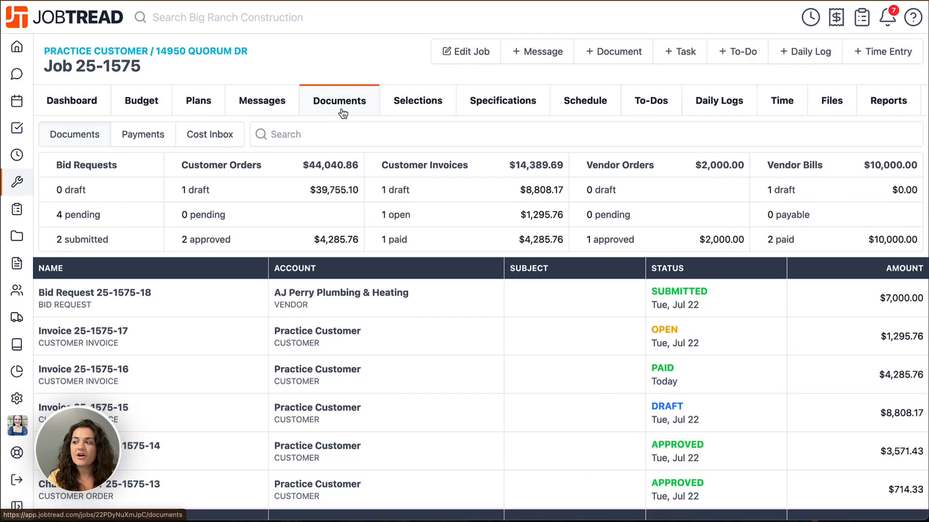
left_click(170, 412)
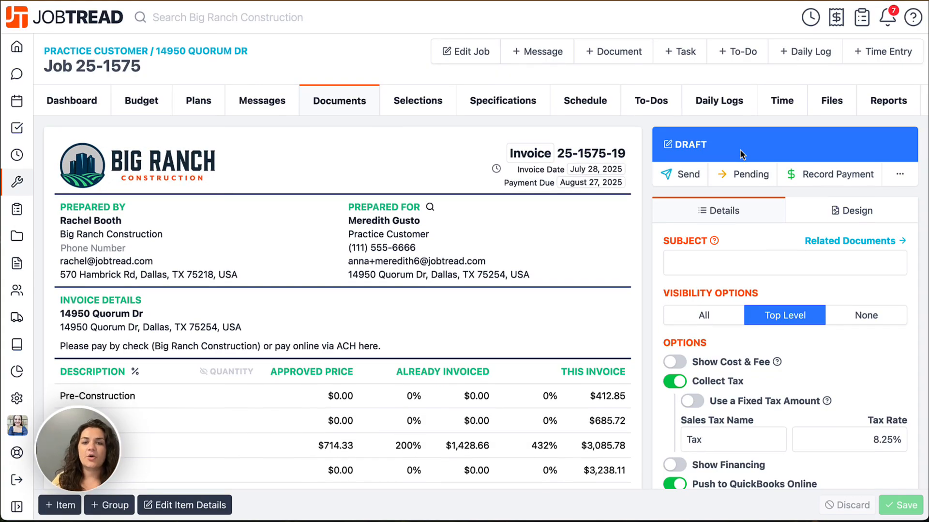
- Turn off Accept ACH Bank Transfer and turn on Accept Credit/Debit Card in the draft invoice's options
scroll(740, 151, "down", 6)
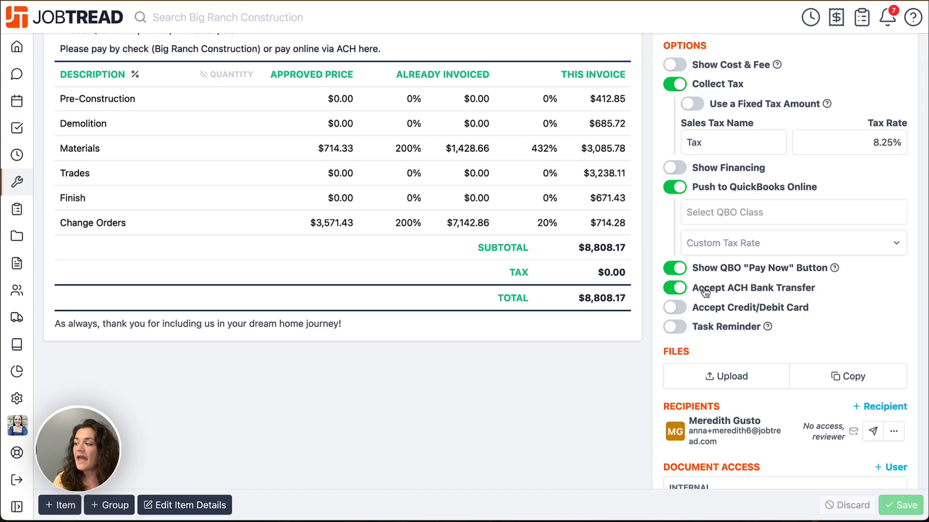
left_click(680, 290)
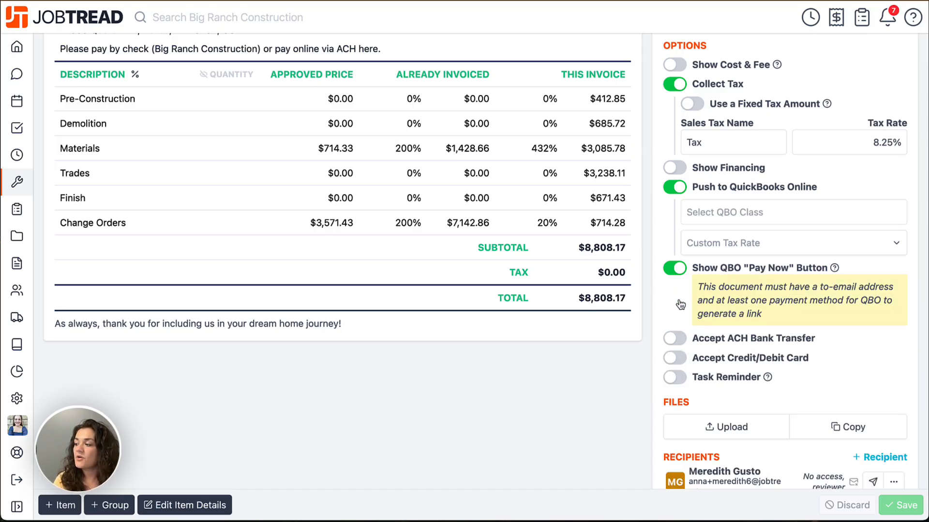
left_click(678, 358)
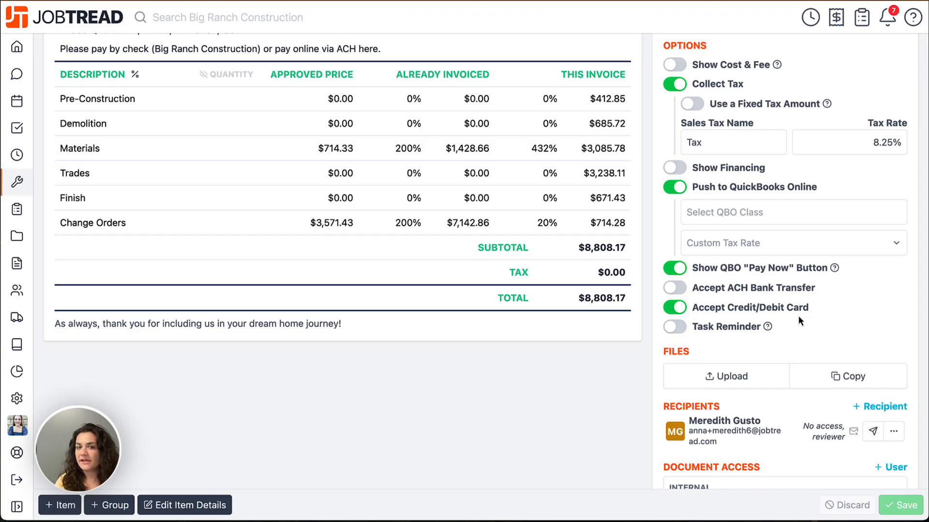
- Send the $8,808.17 draft invoice to the customer
scroll(798, 315, "up", 5)
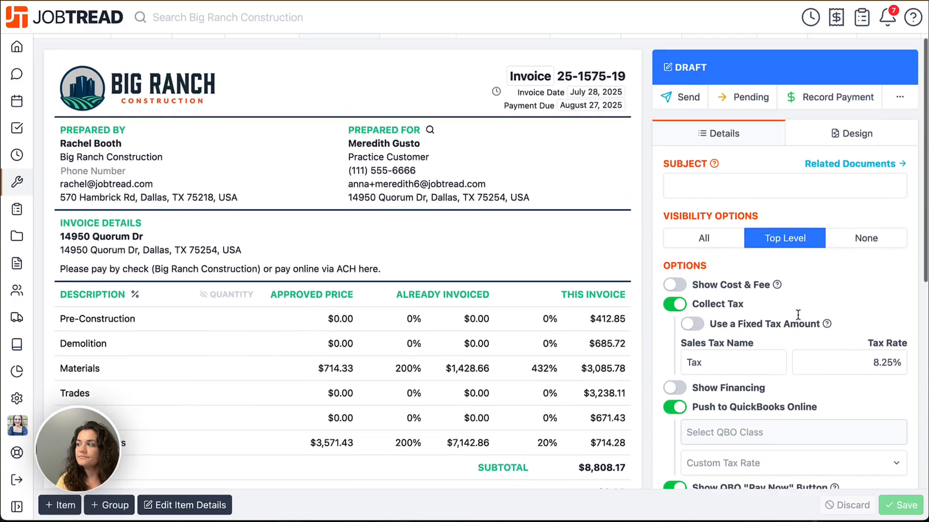
left_click(687, 105)
left_click(611, 316)
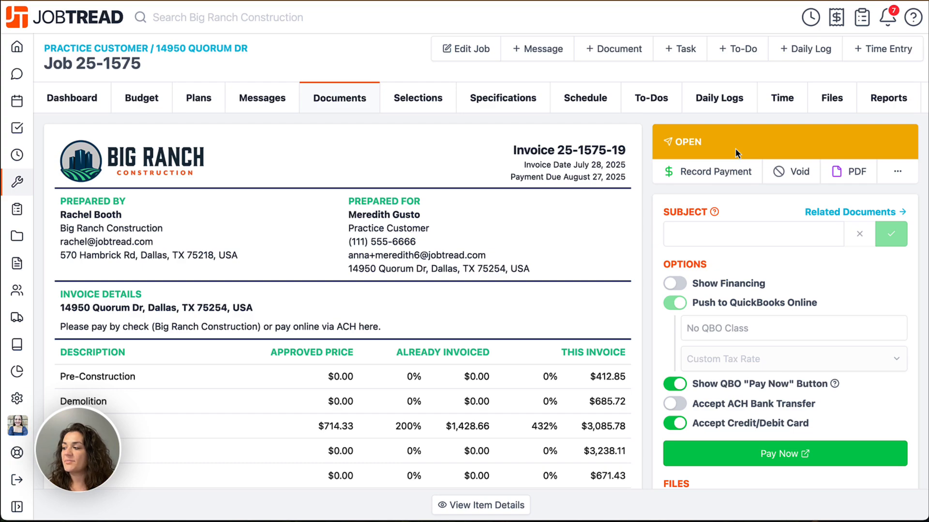
- Turn off the QBO "Pay Now" button on the open invoice and review the card payment form
scroll(789, 393, "down", 2)
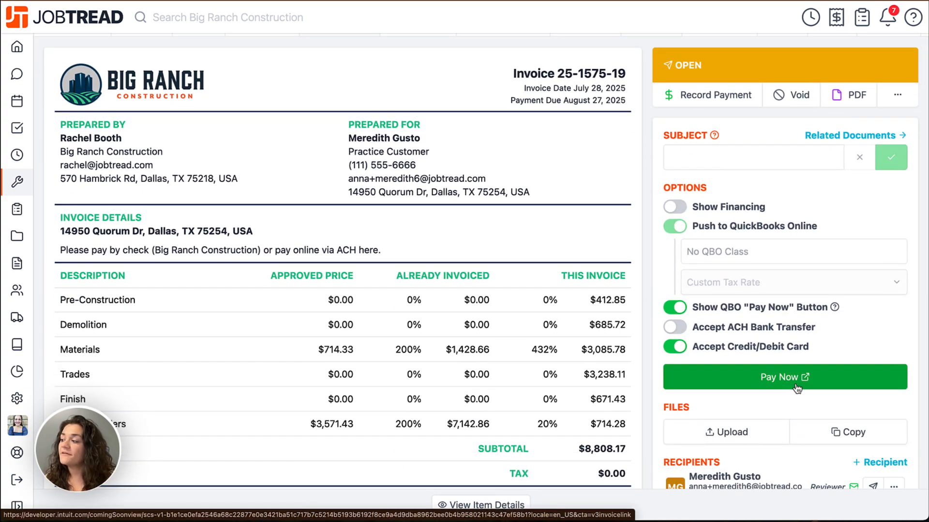
left_click(676, 307)
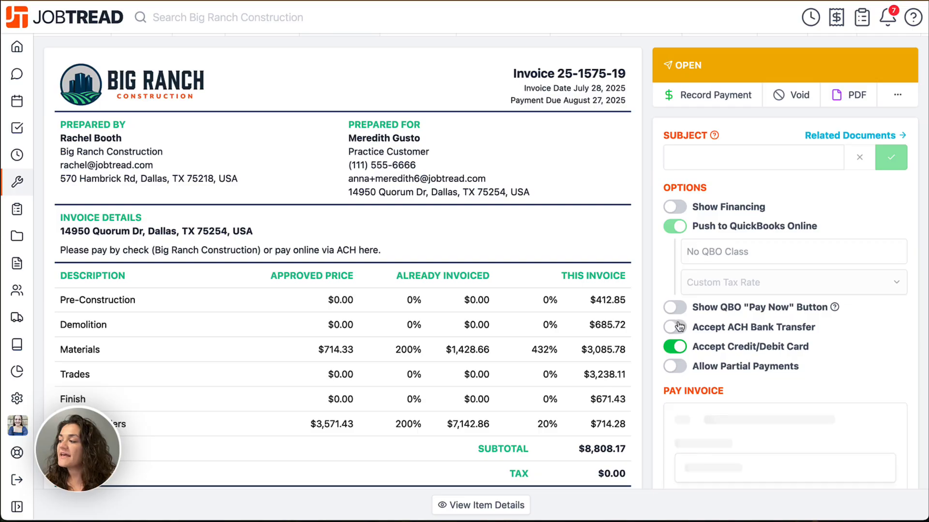
scroll(760, 337, "down", 2)
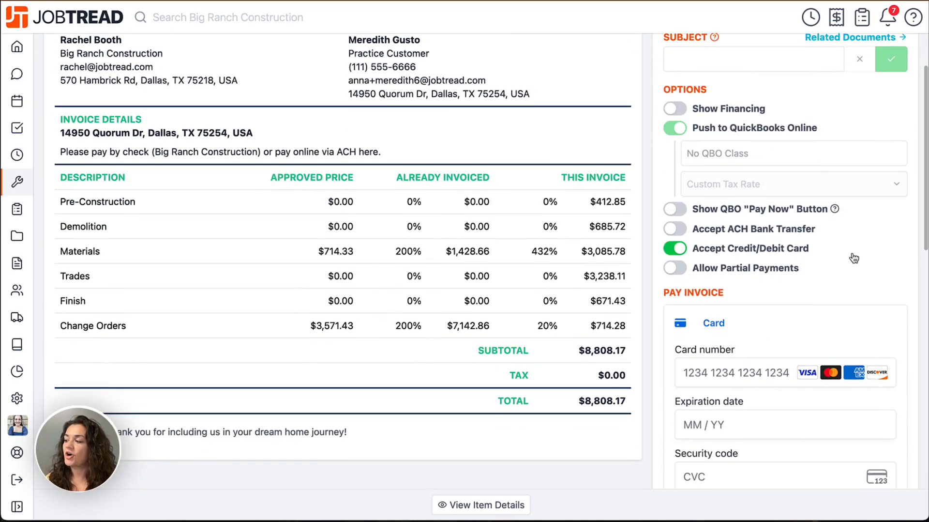
scroll(854, 258, "down", 3)
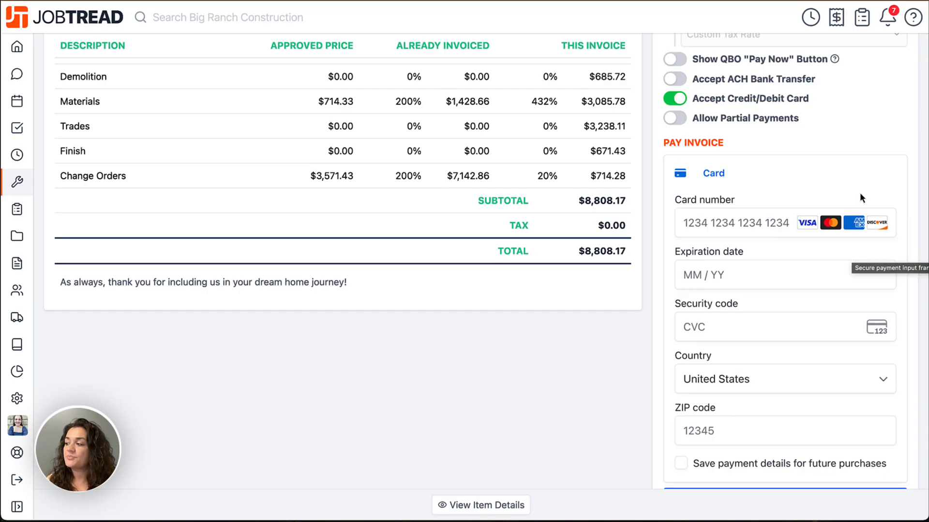
scroll(860, 194, "down", 2)
scroll(807, 378, "up", 5)
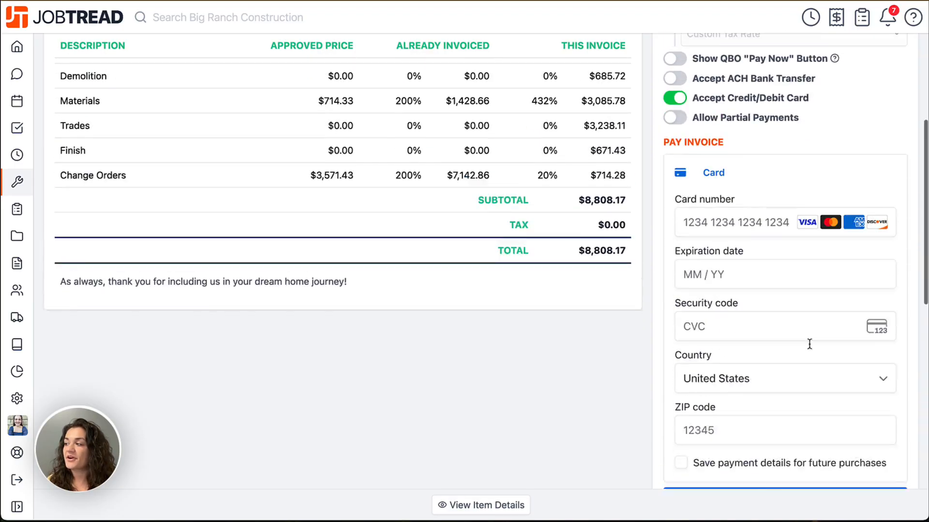
- Turn on Accept ACH Bank Transfer, turn off Accept Credit/Debit Card, and review the bank account payment form
left_click(680, 223)
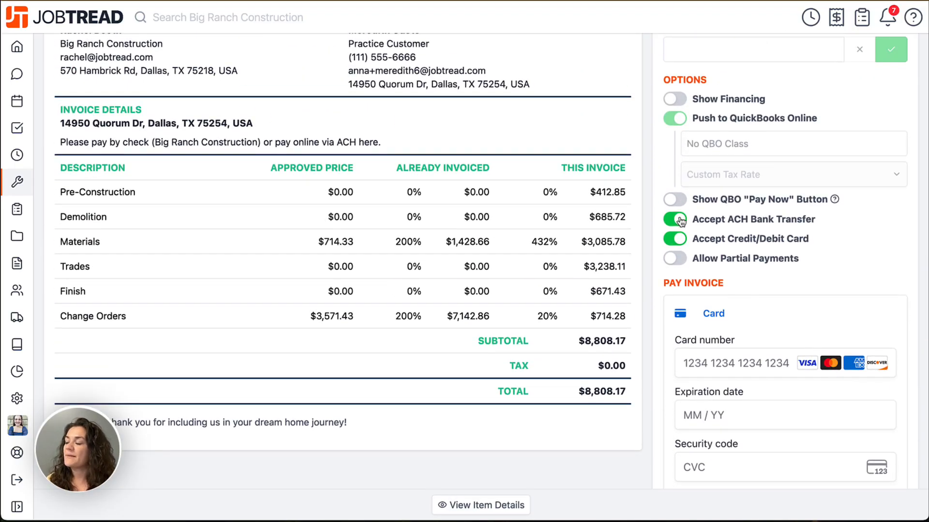
left_click(678, 239)
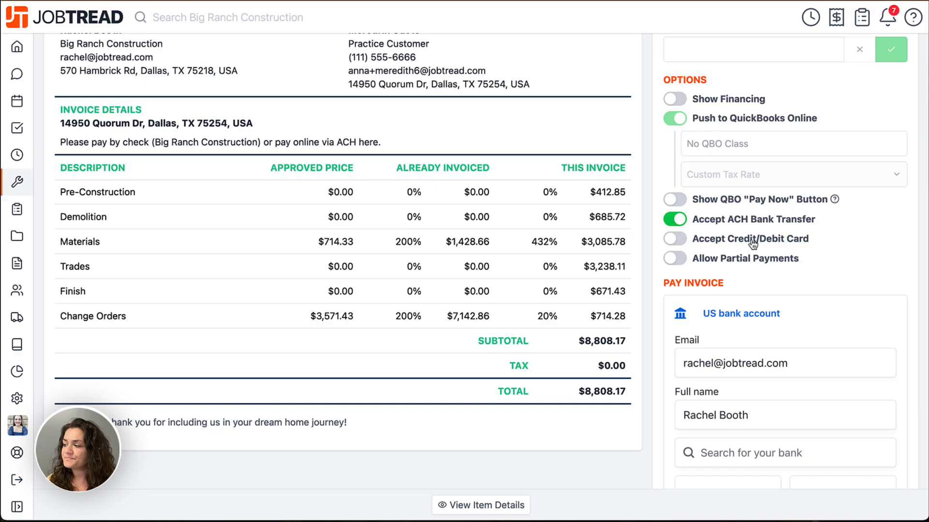
scroll(751, 242, "down", 2)
scroll(753, 244, "down", 3)
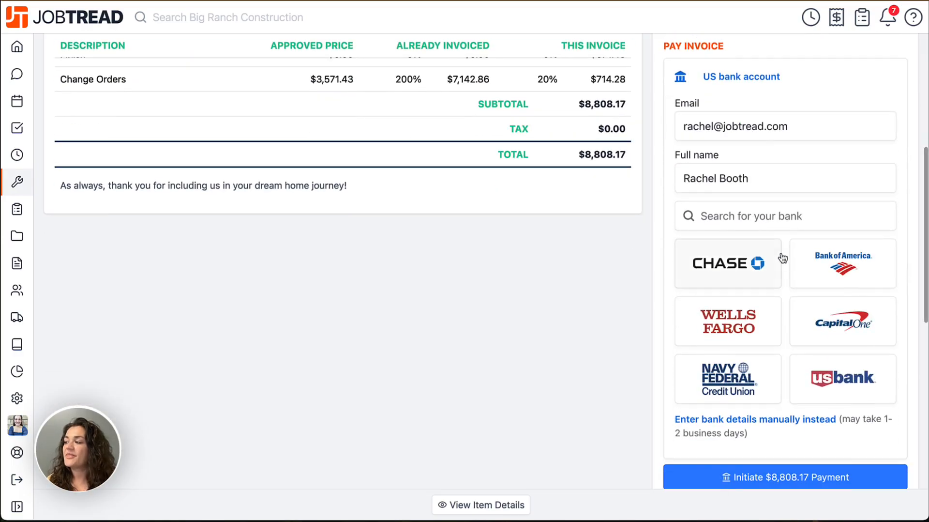
scroll(779, 259, "down", 2)
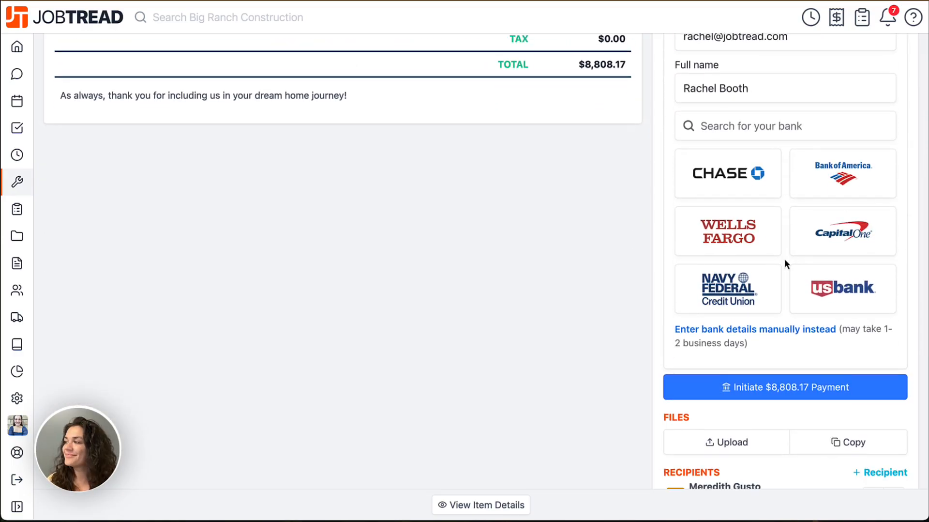
scroll(785, 258, "up", 8)
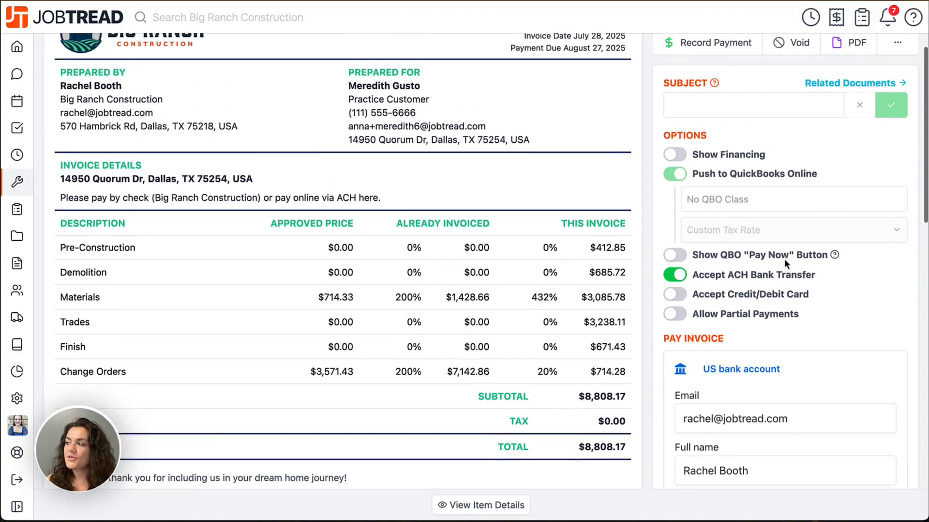